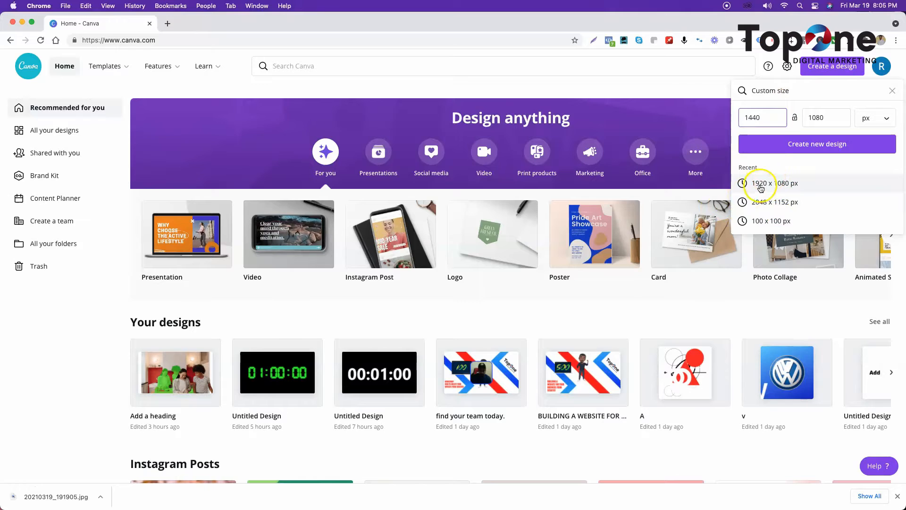
- Create a 2048 x 1152 px design and place the uploaded photo of the man at the desk on the page
{"action": "left_click", "coordinate": [761, 201]}
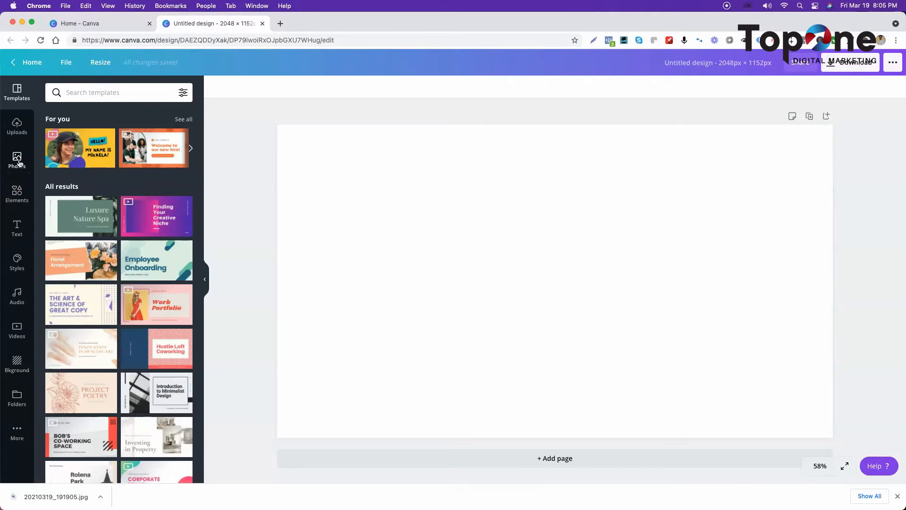
{"action": "left_click", "coordinate": [18, 161]}
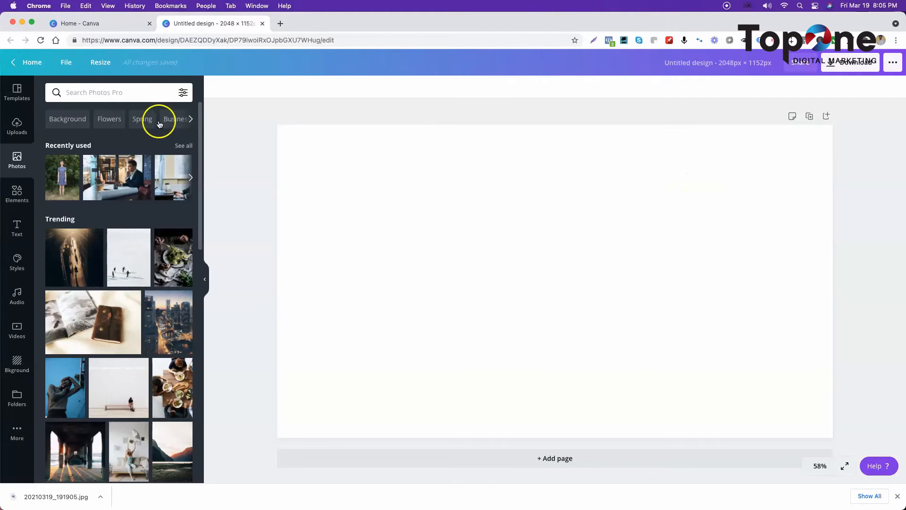
{"action": "left_click", "coordinate": [16, 132]}
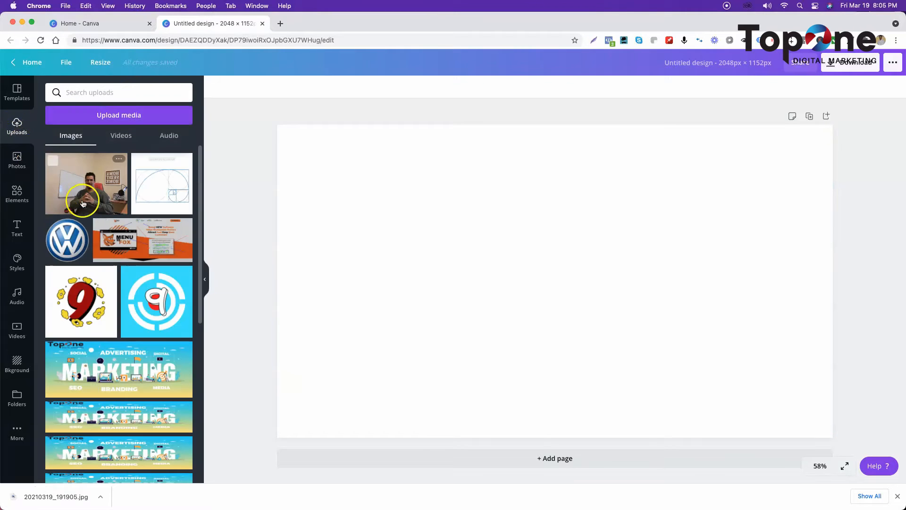
{"action": "left_click", "coordinate": [86, 187]}
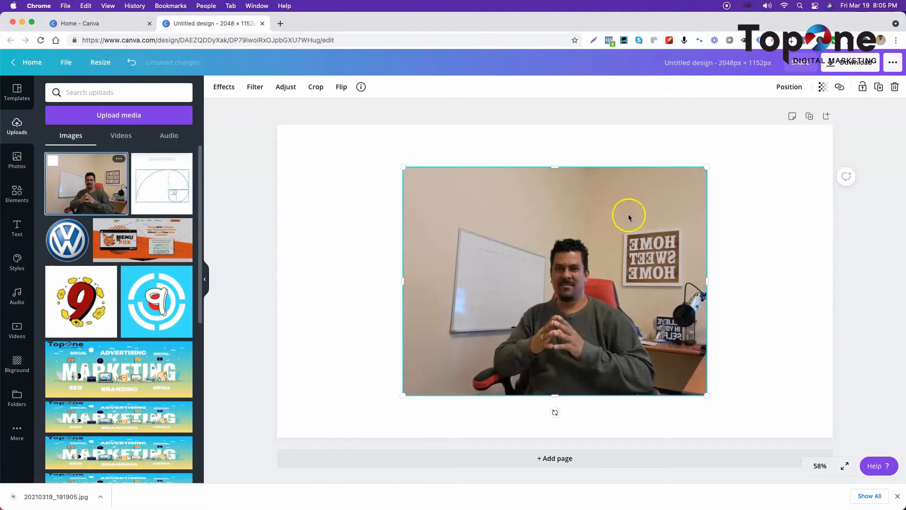
- Align the photo with the page's upper-left corner and enlarge it proportionally until it extends slightly below the page
{"action": "left_click_drag", "start_coordinate": [603, 251], "coordinate": [482, 207]}
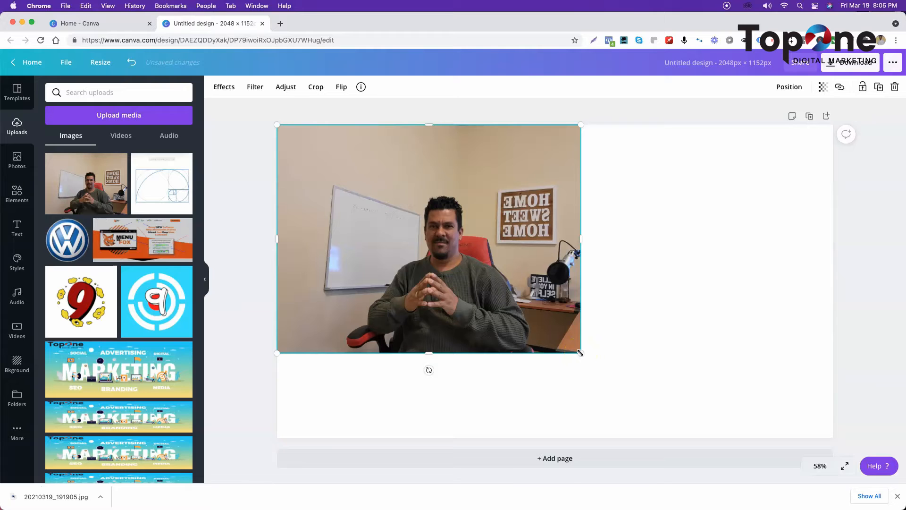
{"action": "left_click_drag", "start_coordinate": [583, 356], "coordinate": [718, 423]}
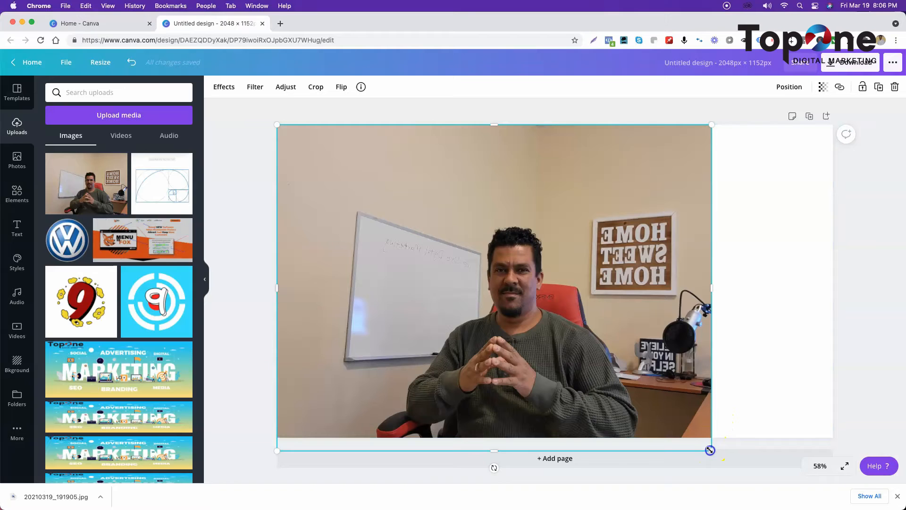
{"action": "left_click_drag", "start_coordinate": [712, 451], "coordinate": [711, 449]}
- Resize the design to a custom size of 1600 x 1201 px
{"action": "left_click", "coordinate": [105, 62]}
{"action": "left_click", "coordinate": [127, 131]}
{"action": "key", "text": "BackSpace"}
{"action": "key", "text": "BackSpace"}
{"action": "key", "text": "BackSpace"}
{"action": "key", "text": "BackSpace"}
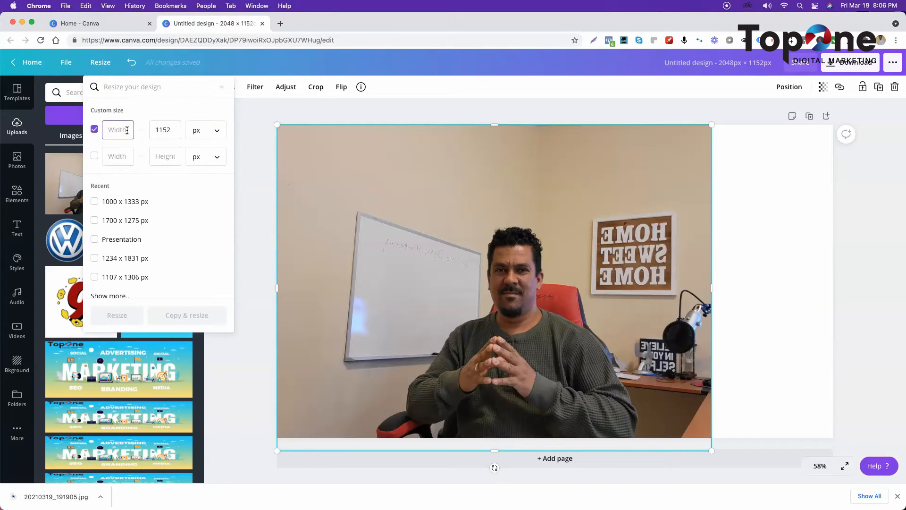
{"action": "type", "text": "1601"}
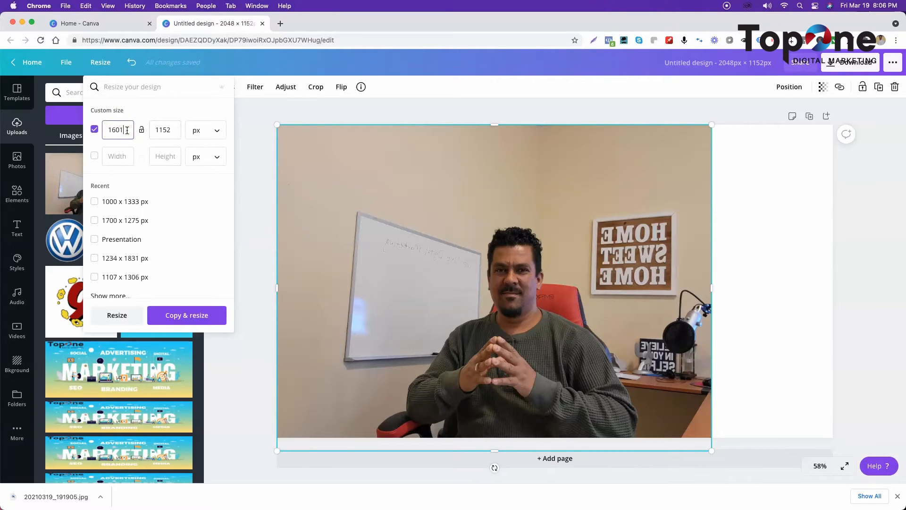
{"action": "left_click", "coordinate": [172, 130]}
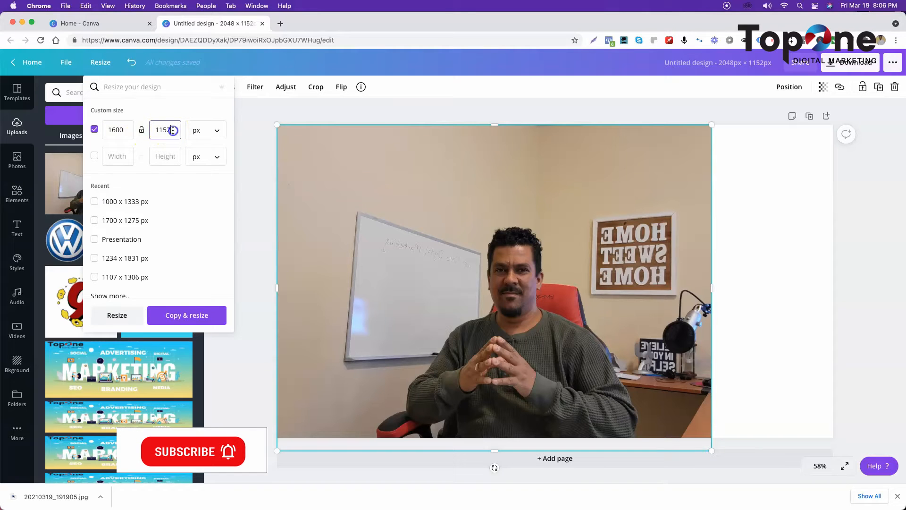
{"action": "key", "text": "BackSpace"}
{"action": "type", "text": "20"}
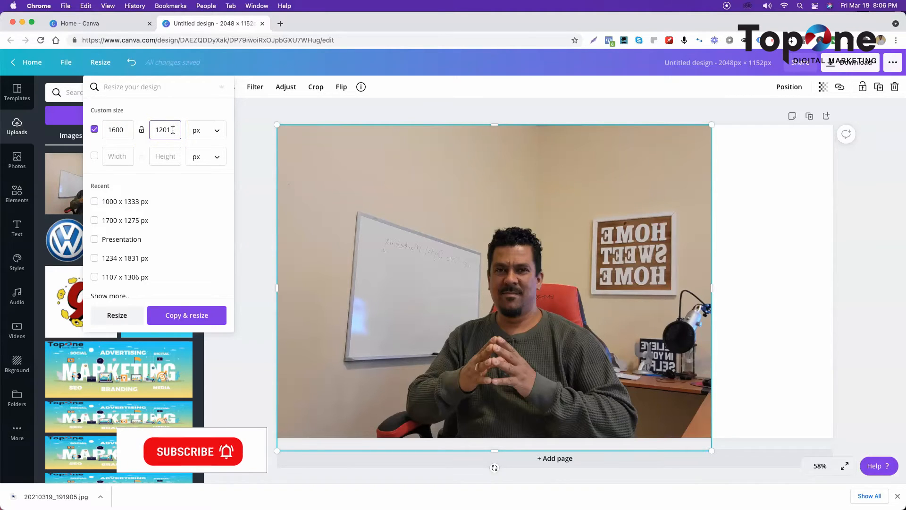
{"action": "left_click", "coordinate": [119, 321]}
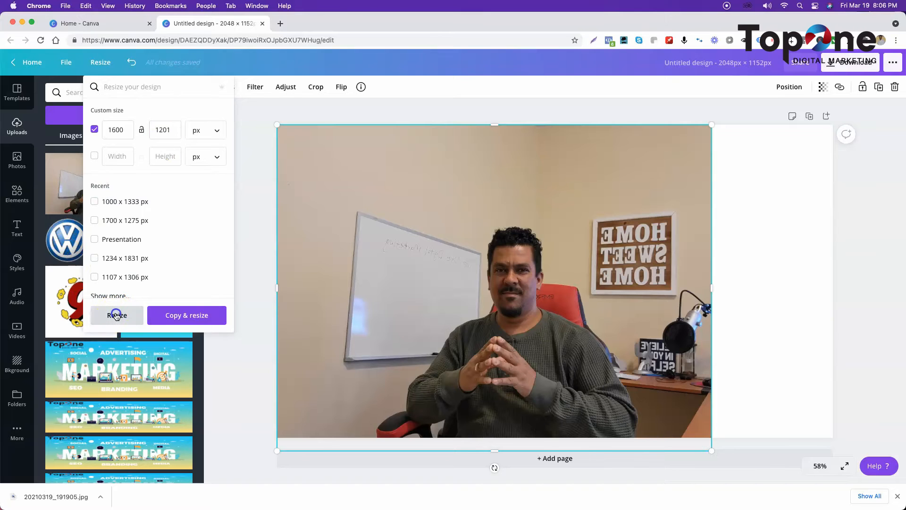
- Align the photo with the resized page's upper-left corner and enlarge it to fill the whole page
{"action": "left_click_drag", "start_coordinate": [421, 356], "coordinate": [430, 308]}
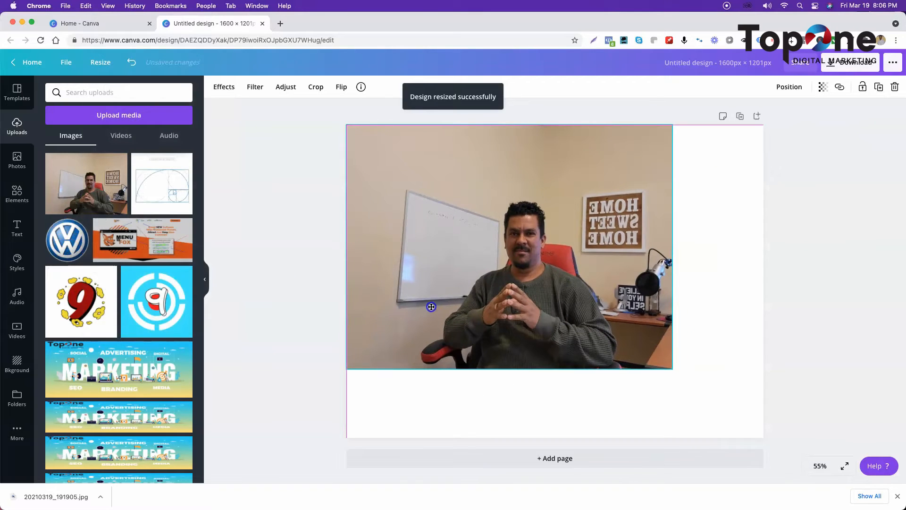
{"action": "left_click_drag", "start_coordinate": [672, 369], "coordinate": [764, 440]}
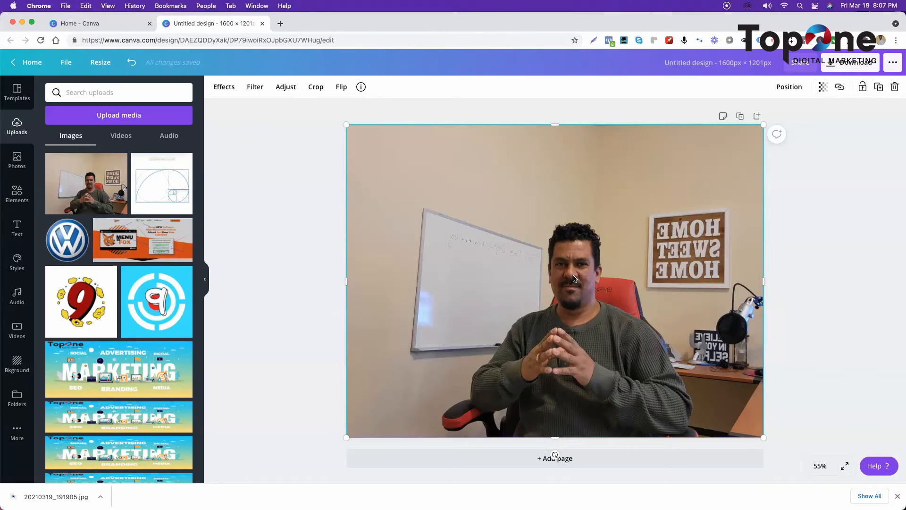
- Duplicate the full-page photo and apply Background Remover to the copy
{"action": "left_click", "coordinate": [879, 88]}
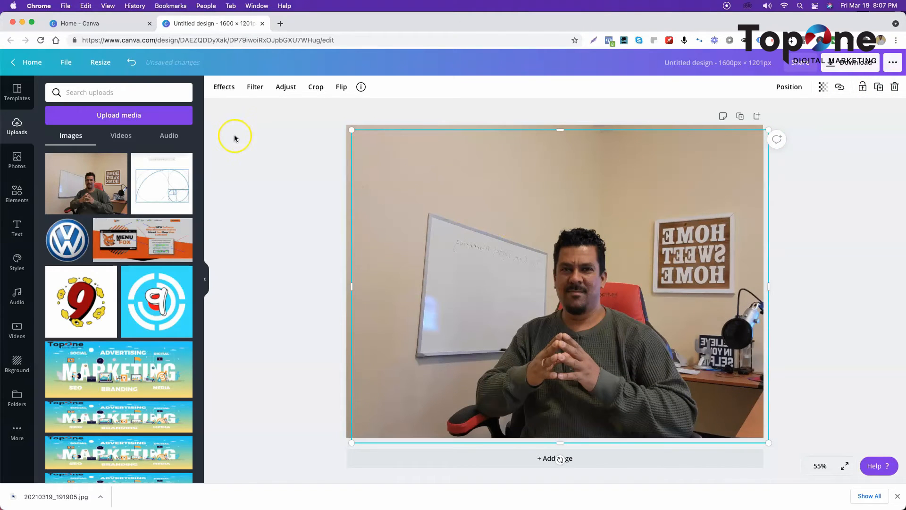
{"action": "left_click", "coordinate": [225, 88]}
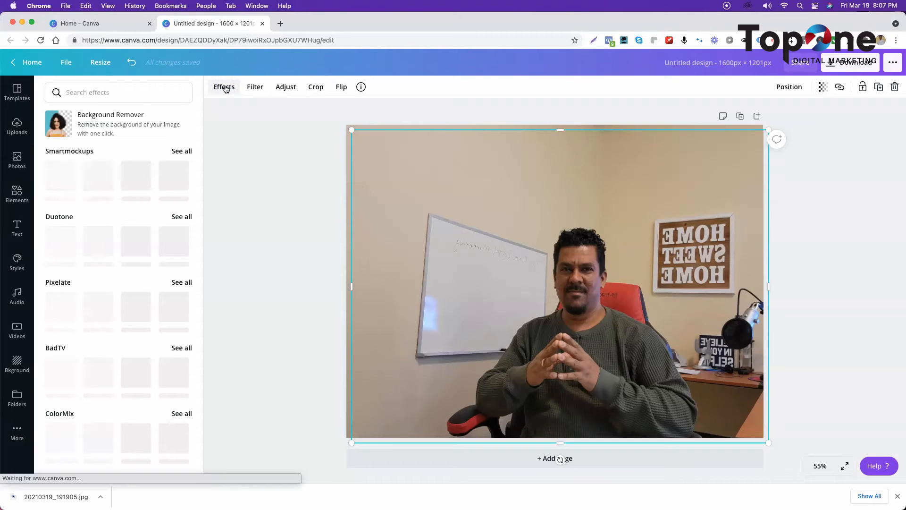
{"action": "left_click", "coordinate": [122, 123]}
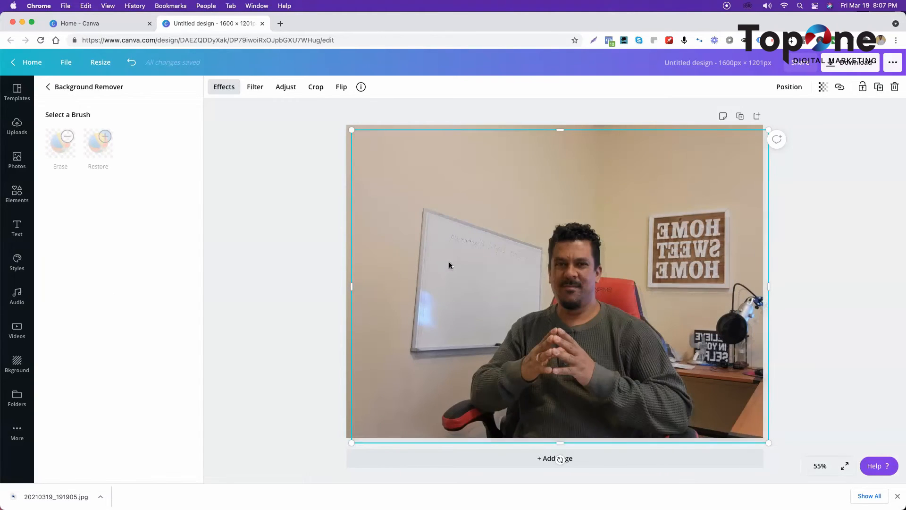
- Align the man's cutout exactly over the original photo and crop its upper edge down closer to his head
{"action": "mouse_move", "coordinate": [576, 278]}
{"action": "left_mouse_down"}
{"action": "mouse_move", "coordinate": [580, 248]}
{"action": "mouse_move", "coordinate": [572, 269]}
{"action": "left_mouse_up"}
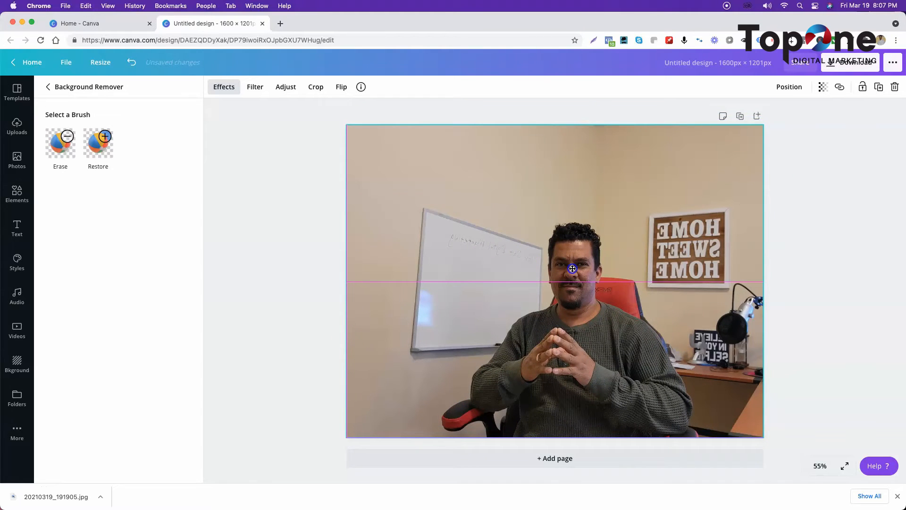
{"action": "left_click_drag", "start_coordinate": [571, 269], "coordinate": [571, 269]}
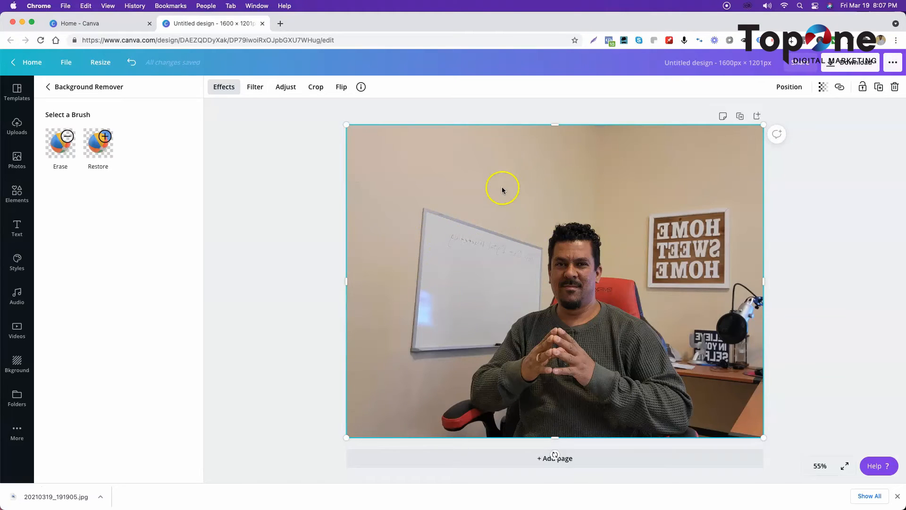
{"action": "left_click_drag", "start_coordinate": [555, 125], "coordinate": [550, 160]}
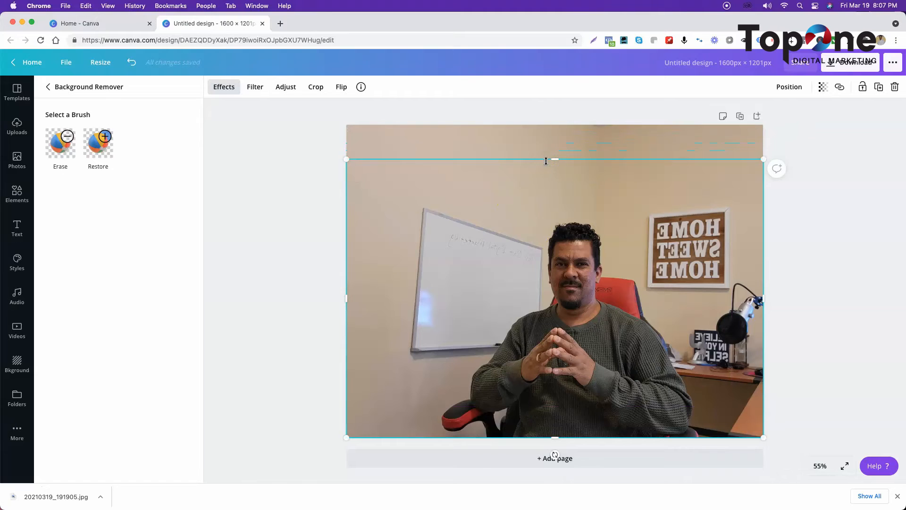
- Set the blur of the original photo behind the cutout to 11
{"action": "left_click", "coordinate": [526, 144]}
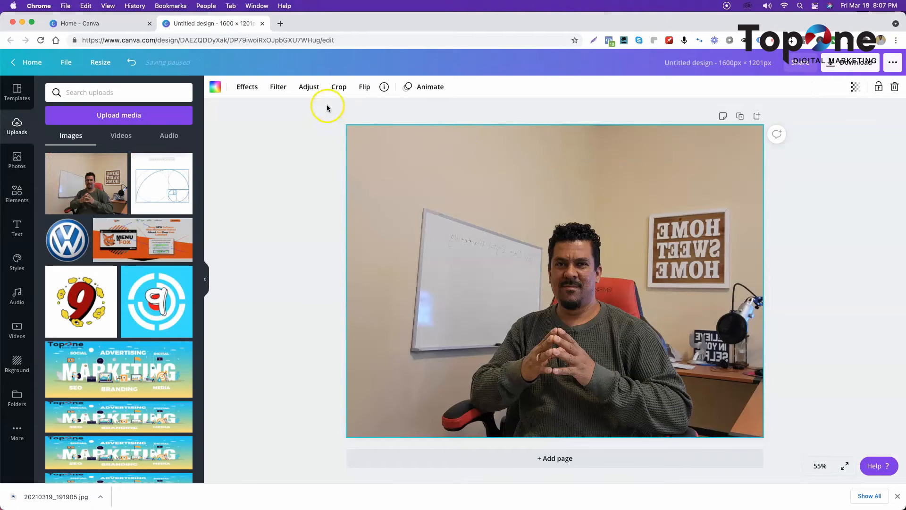
{"action": "left_click", "coordinate": [310, 88]}
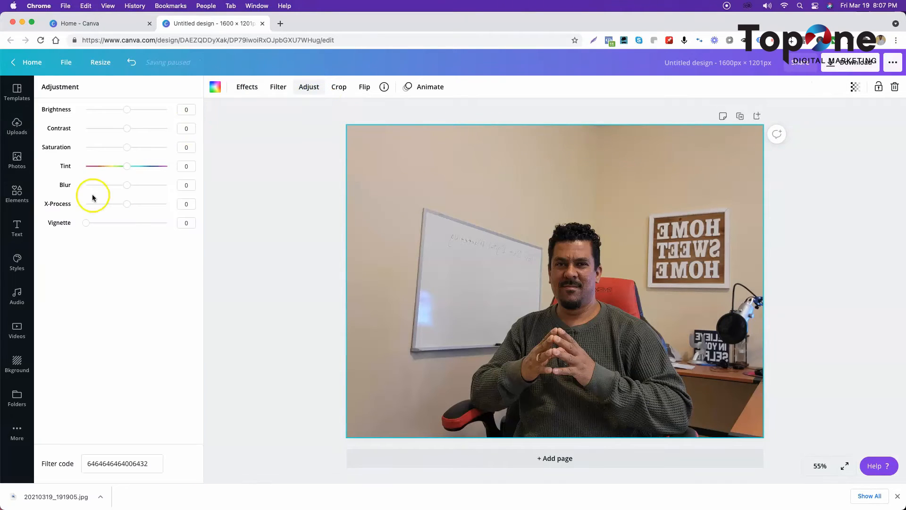
{"action": "mouse_move", "coordinate": [128, 186]}
{"action": "left_mouse_down"}
{"action": "mouse_move", "coordinate": [165, 178]}
{"action": "mouse_move", "coordinate": [130, 183]}
{"action": "left_mouse_up"}
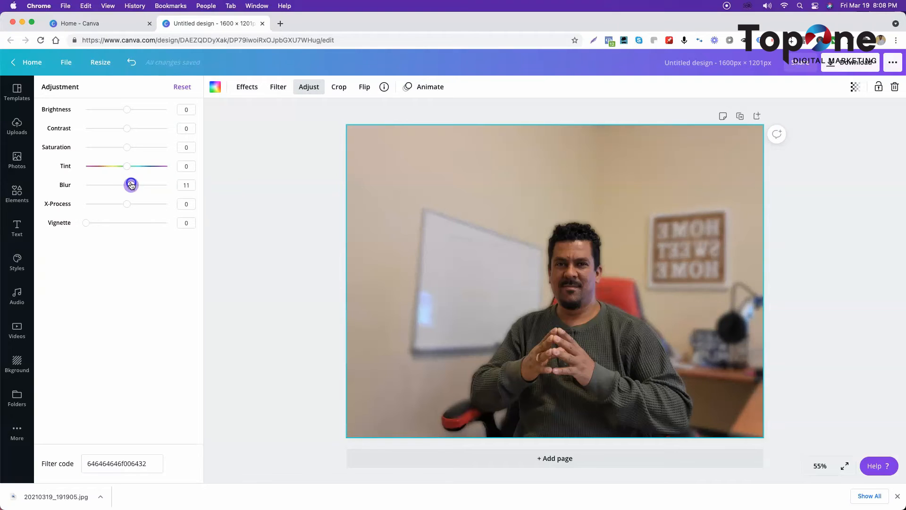
{"action": "left_click_drag", "start_coordinate": [131, 185], "coordinate": [132, 186]}
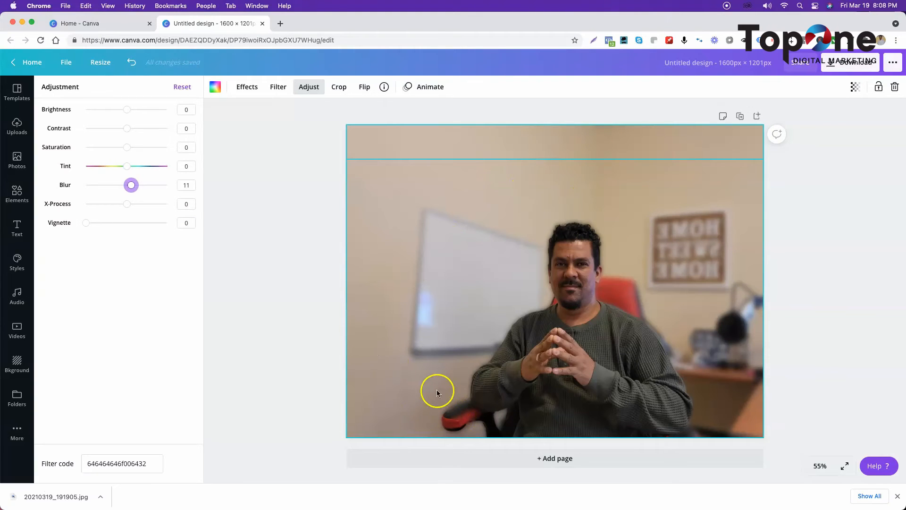
- Crop the cutout's left side in to the man's elbow, about 1,136 px wide, and select the blurred photo behind it
{"action": "left_click", "coordinate": [356, 282]}
{"action": "left_click_drag", "start_coordinate": [347, 299], "coordinate": [465, 306]}
{"action": "left_click_drag", "start_coordinate": [467, 305], "coordinate": [470, 306]}
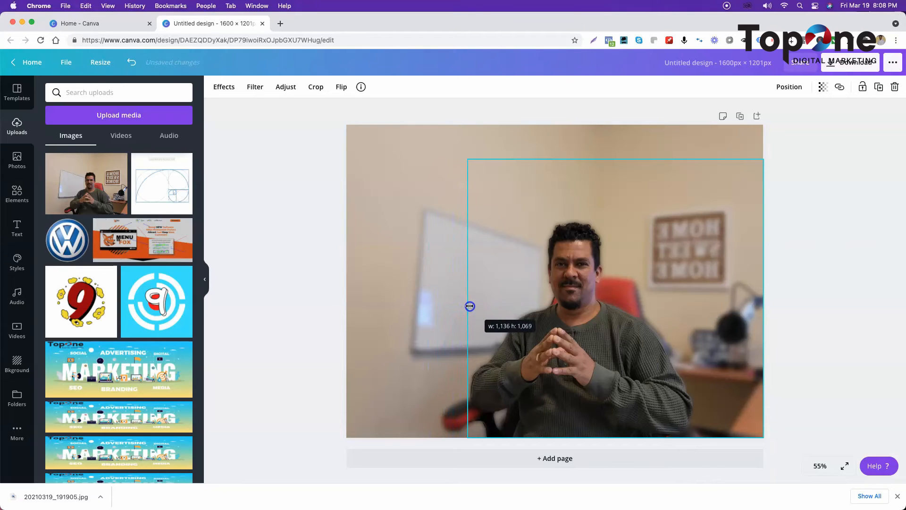
{"action": "left_click", "coordinate": [366, 205]}
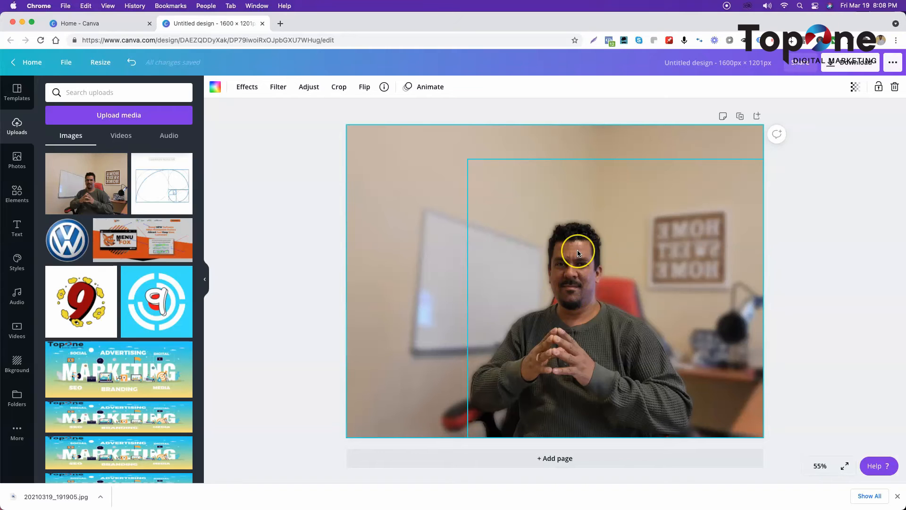
{"action": "left_click", "coordinate": [416, 220]}
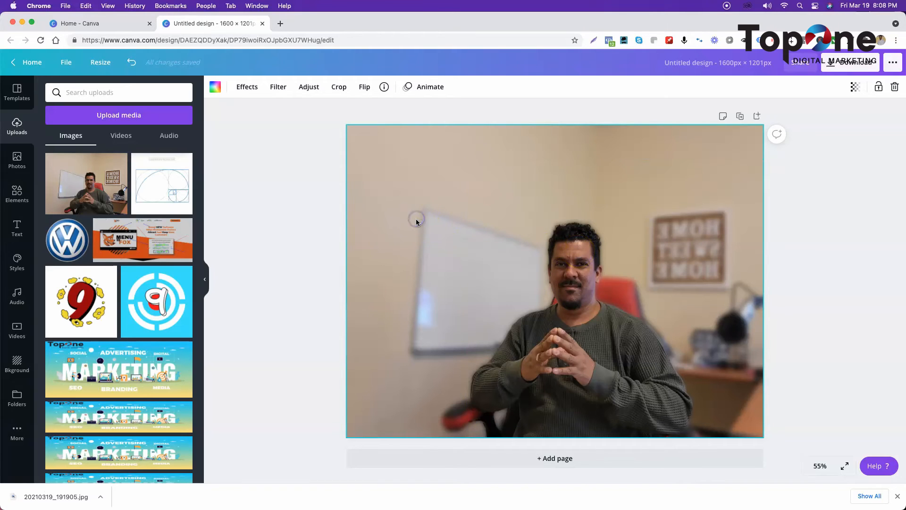
- Open the stock photos and delete both the man's cutout and the blurred photo from the page
{"action": "left_click", "coordinate": [18, 162]}
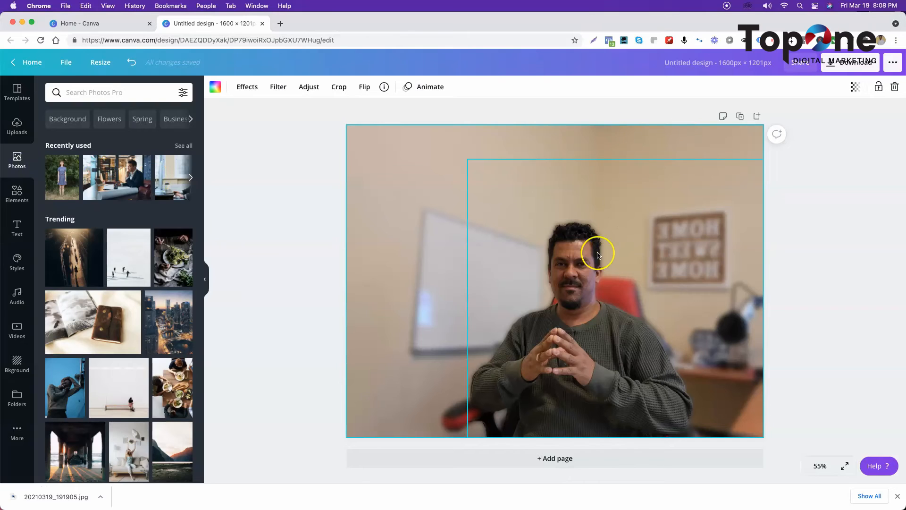
{"action": "left_click", "coordinate": [598, 255]}
{"action": "key", "text": "Delete"}
{"action": "left_click", "coordinate": [523, 231]}
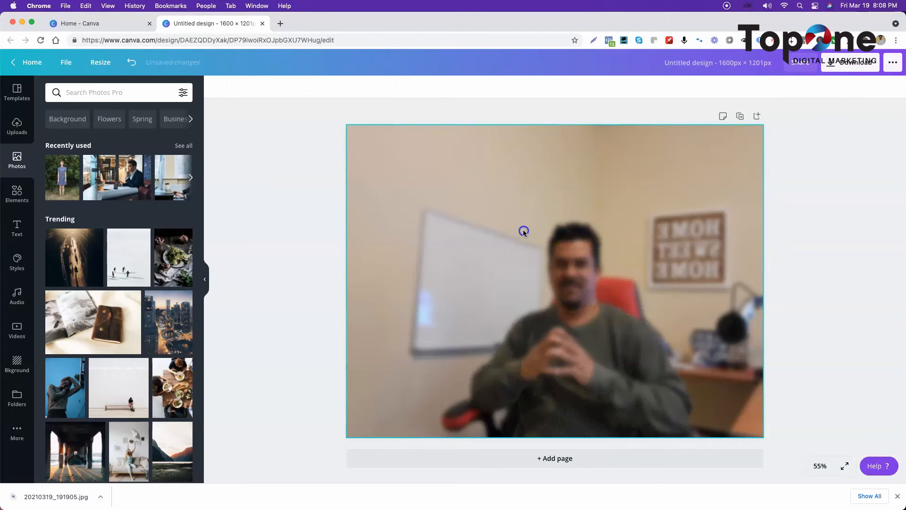
{"action": "key", "text": "Delete"}
- Place the stock photo of the woman in the blue dress at the page's upper edge and enlarge it to about 936 x 1,248 px
{"action": "left_click_drag", "start_coordinate": [63, 169], "coordinate": [411, 192]}
{"action": "left_click_drag", "start_coordinate": [473, 253], "coordinate": [464, 211]}
{"action": "left_click_drag", "start_coordinate": [575, 377], "coordinate": [603, 364]}
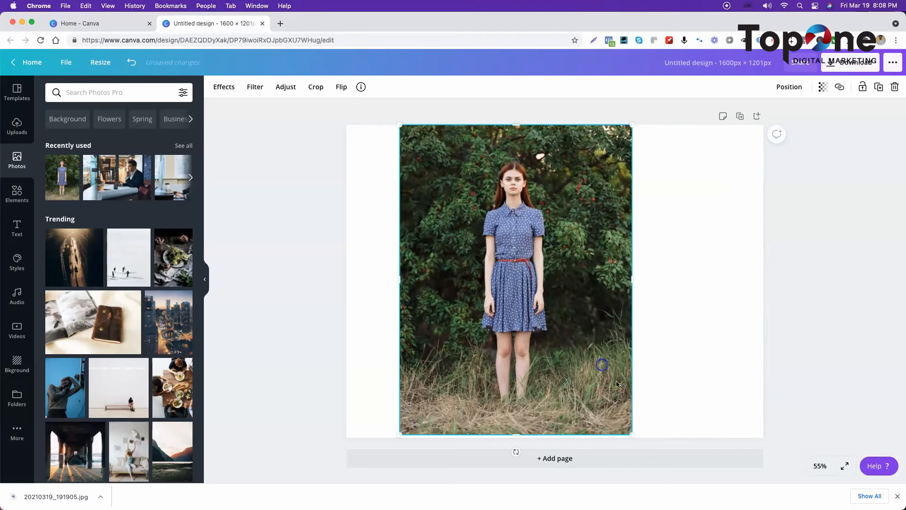
{"action": "left_click_drag", "start_coordinate": [634, 436], "coordinate": [651, 447]}
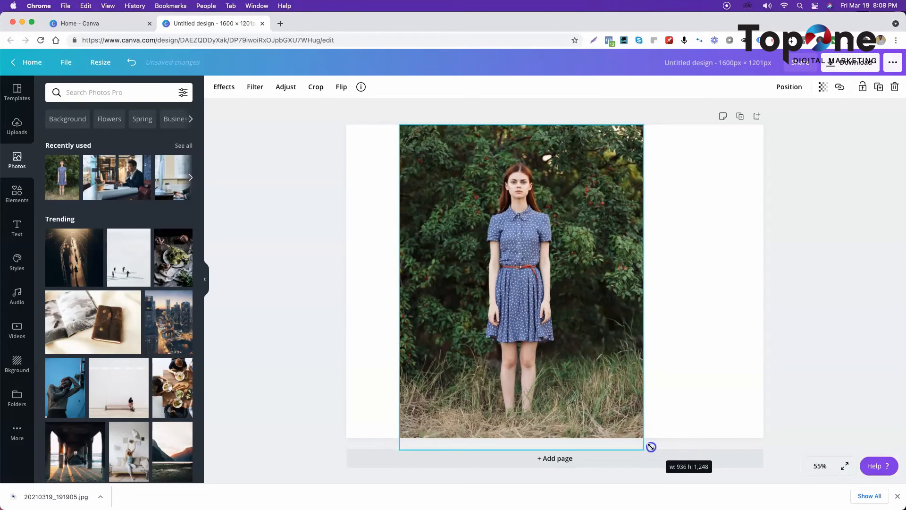
{"action": "left_click_drag", "start_coordinate": [651, 447], "coordinate": [650, 446]}
- Resize the design to a custom size of 936 x 1248 px
{"action": "left_click", "coordinate": [98, 64]}
{"action": "left_click", "coordinate": [125, 130]}
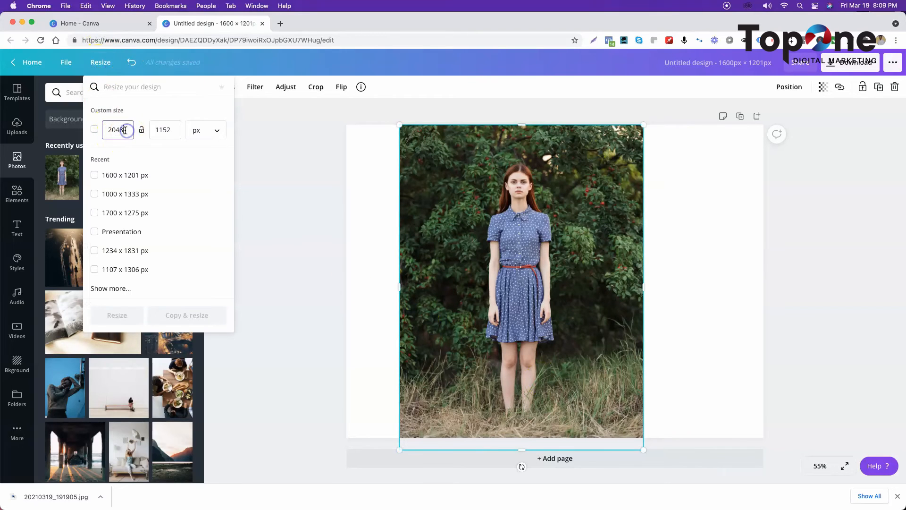
{"action": "key", "text": "BackSpace"}
{"action": "key", "text": "BackSpace"}
{"action": "key", "text": "BackSpace"}
{"action": "key", "text": "BackSpace"}
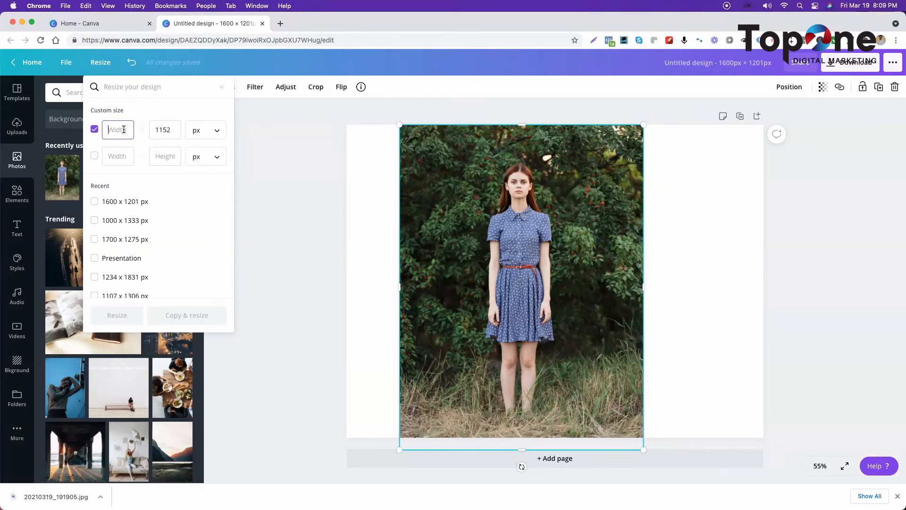
{"action": "type", "text": "936"}
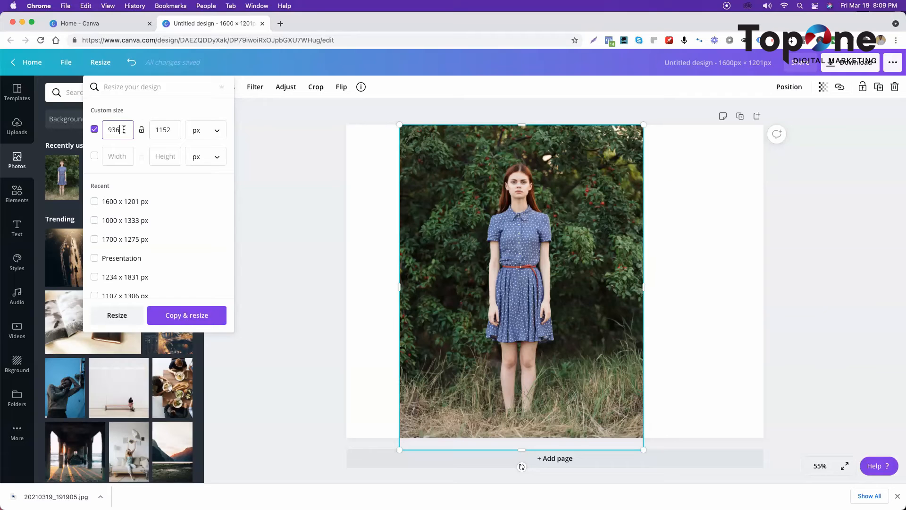
{"action": "left_click", "coordinate": [176, 131]}
{"action": "key", "text": "BackSpace"}
{"action": "key", "text": "BackSpace"}
{"action": "key", "text": "BackSpace"}
{"action": "key", "text": "BackSpace"}
{"action": "type", "text": "1248"}
{"action": "left_click", "coordinate": [111, 317]}
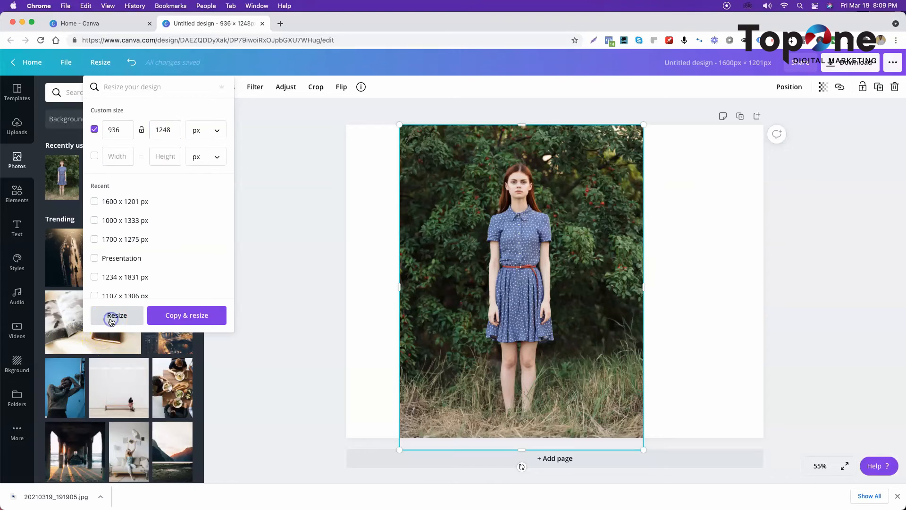
- Move the woman's photo to the page's upper-left corner and enlarge it to fill the whole page
{"action": "left_click_drag", "start_coordinate": [535, 271], "coordinate": [506, 204]}
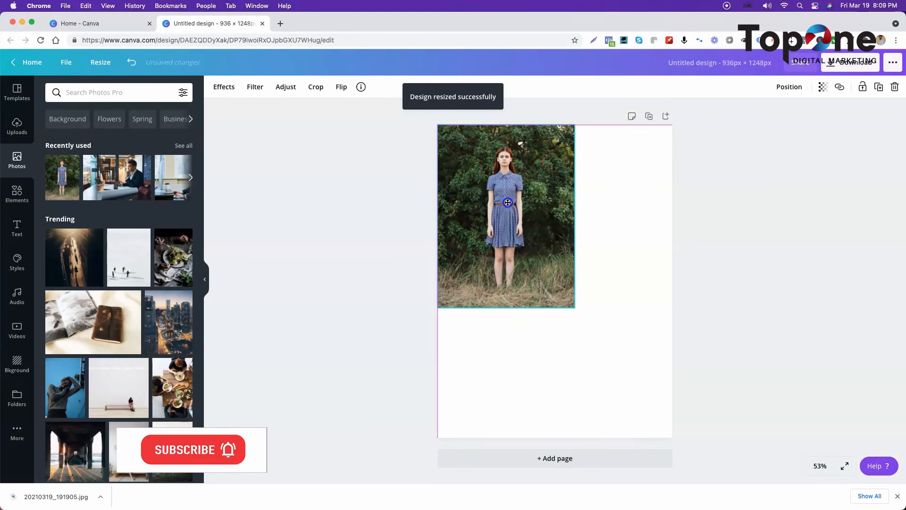
{"action": "left_click_drag", "start_coordinate": [574, 308], "coordinate": [663, 445]}
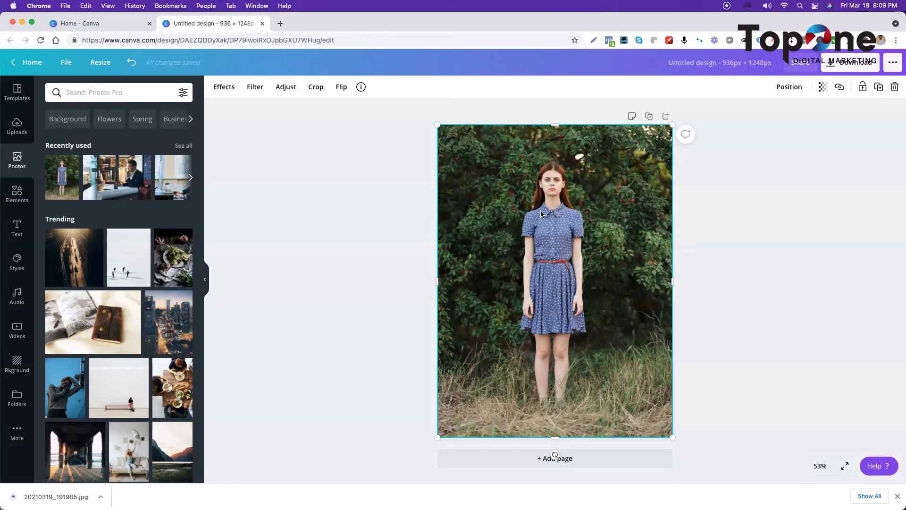
- Duplicate the photo of the woman and remove the background from the copy with Background Remover
{"action": "left_click", "coordinate": [878, 88]}
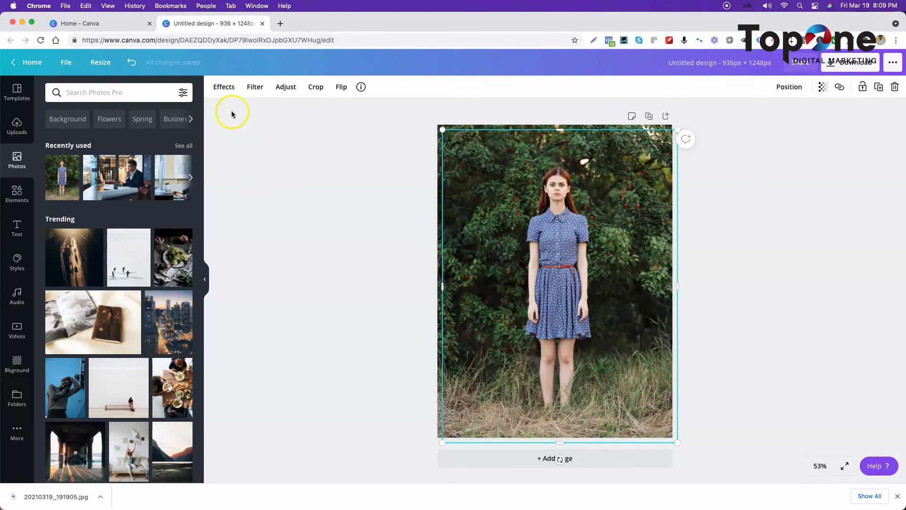
{"action": "left_click", "coordinate": [225, 89]}
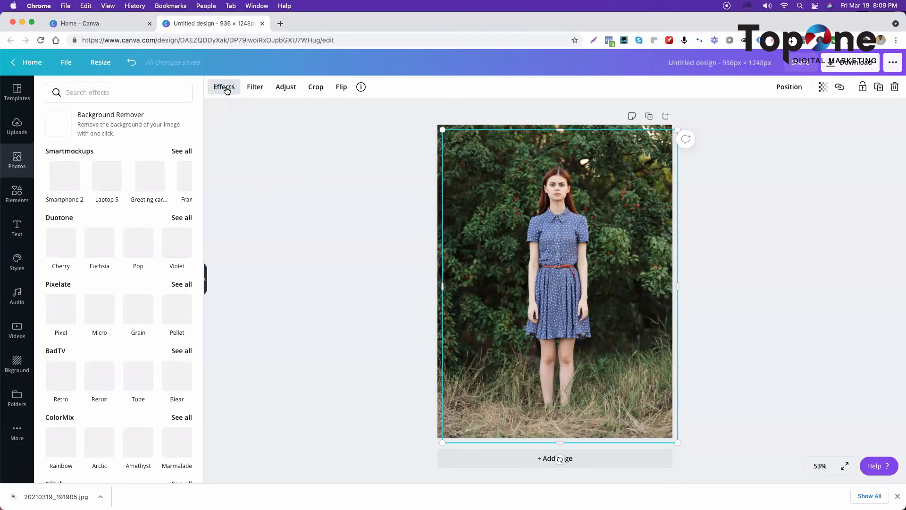
{"action": "left_click", "coordinate": [140, 117]}
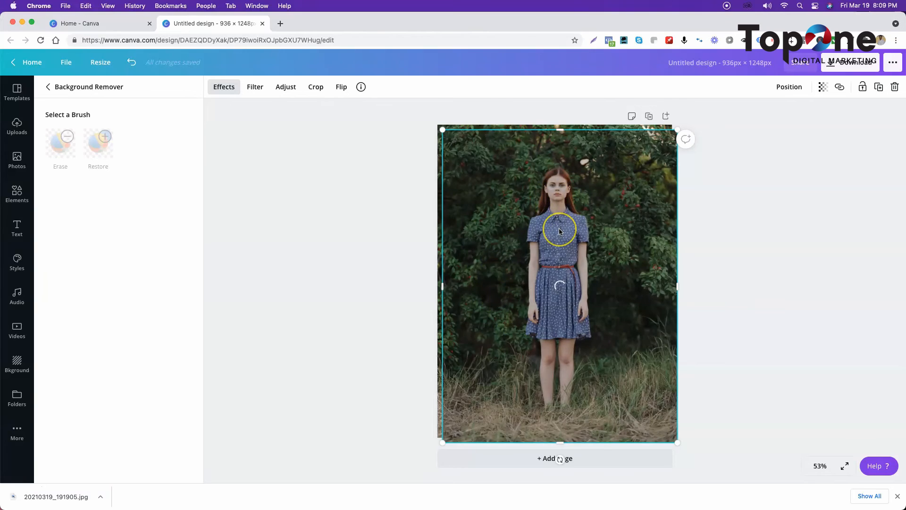
- Align the woman's cutout exactly over the original photo and crop its lower edge up to just below her feet
{"action": "mouse_move", "coordinate": [557, 228]}
{"action": "left_mouse_down"}
{"action": "mouse_move", "coordinate": [562, 222]}
{"action": "mouse_move", "coordinate": [552, 218]}
{"action": "left_mouse_up"}
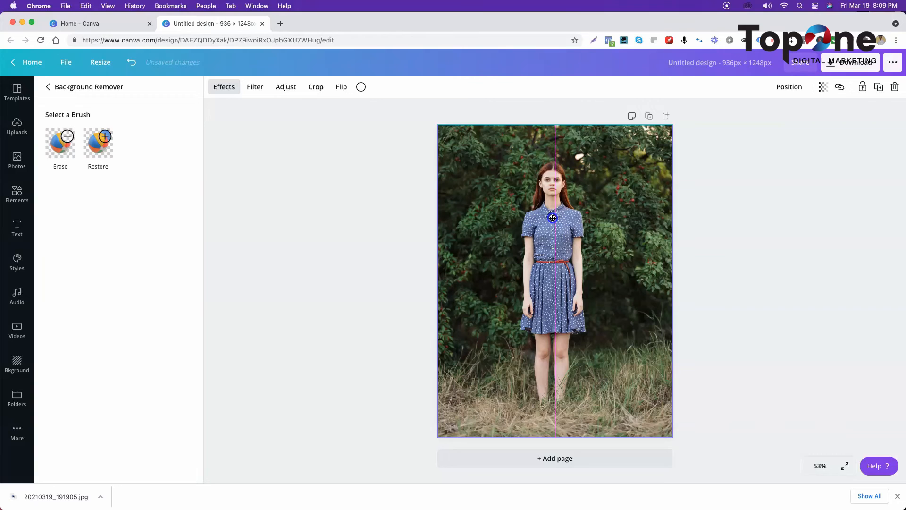
{"action": "left_click_drag", "start_coordinate": [552, 218], "coordinate": [552, 218]}
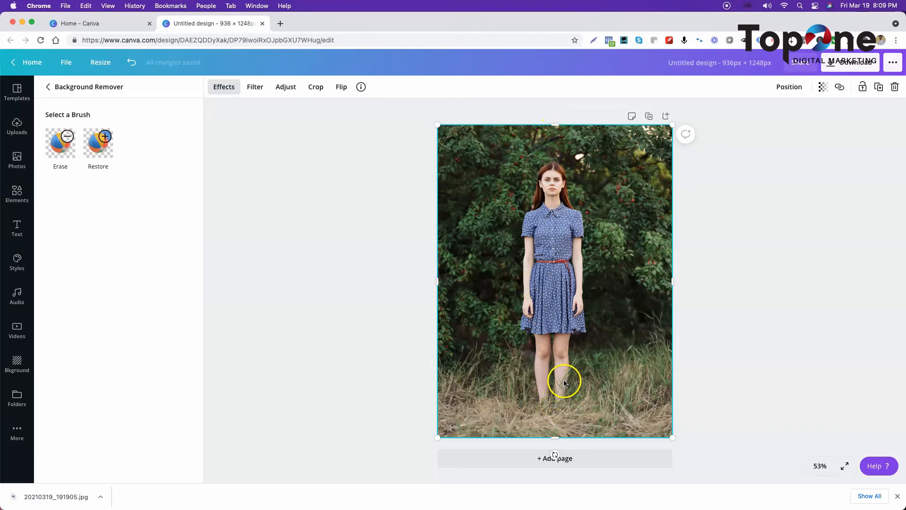
{"action": "left_click_drag", "start_coordinate": [554, 436], "coordinate": [554, 406]}
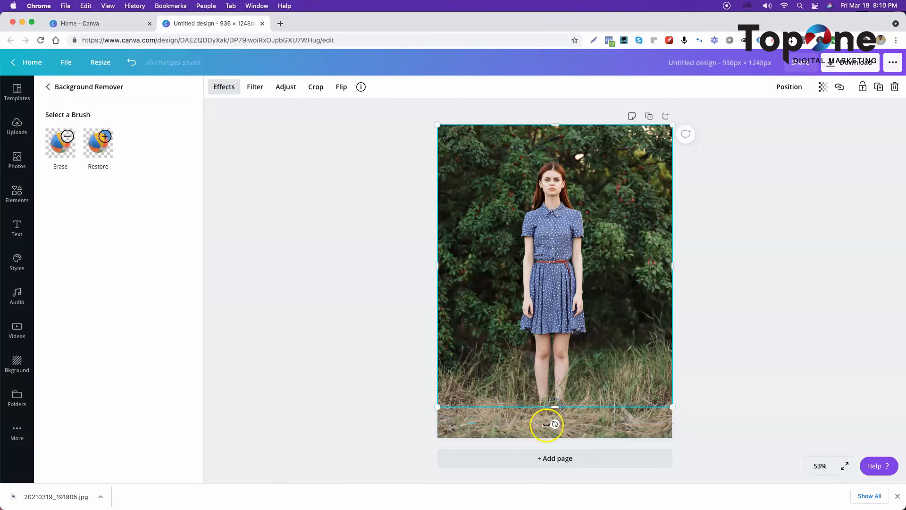
- Set the blur of the original photo behind the cutout to 5
{"action": "left_click", "coordinate": [496, 423]}
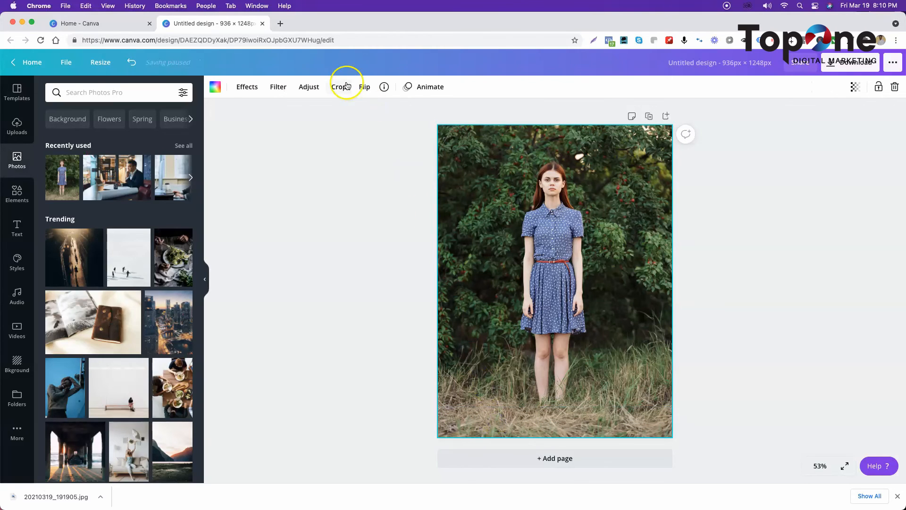
{"action": "left_click", "coordinate": [302, 88]}
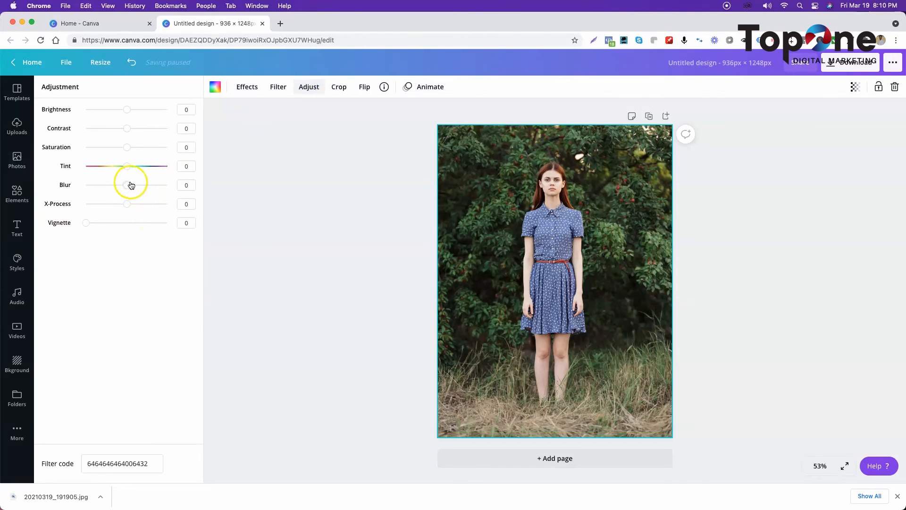
{"action": "left_click_drag", "start_coordinate": [131, 188], "coordinate": [130, 186]}
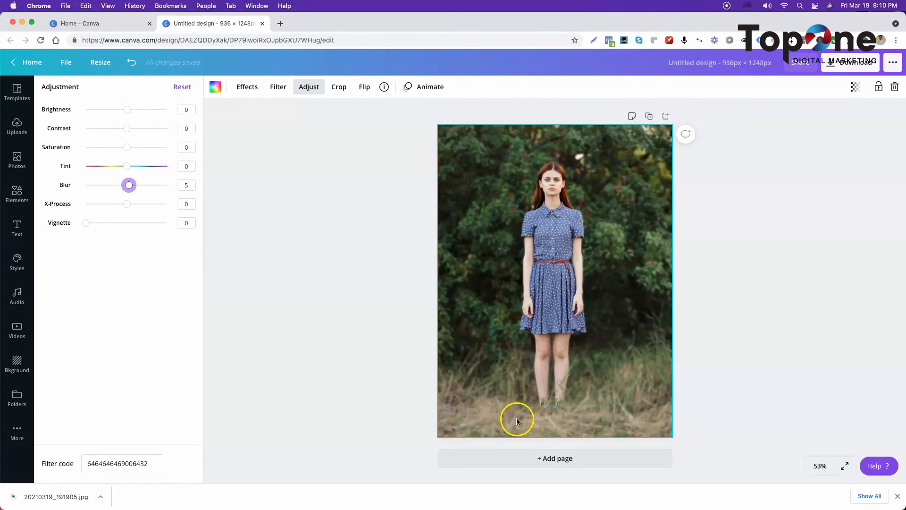
- Crop the cutout's lower edge further up to the woman's shins so the blurred grass covers her feet, and select the blurred photo
{"action": "left_click", "coordinate": [546, 392]}
{"action": "left_click_drag", "start_coordinate": [552, 401], "coordinate": [551, 380]}
{"action": "left_click", "coordinate": [503, 418]}
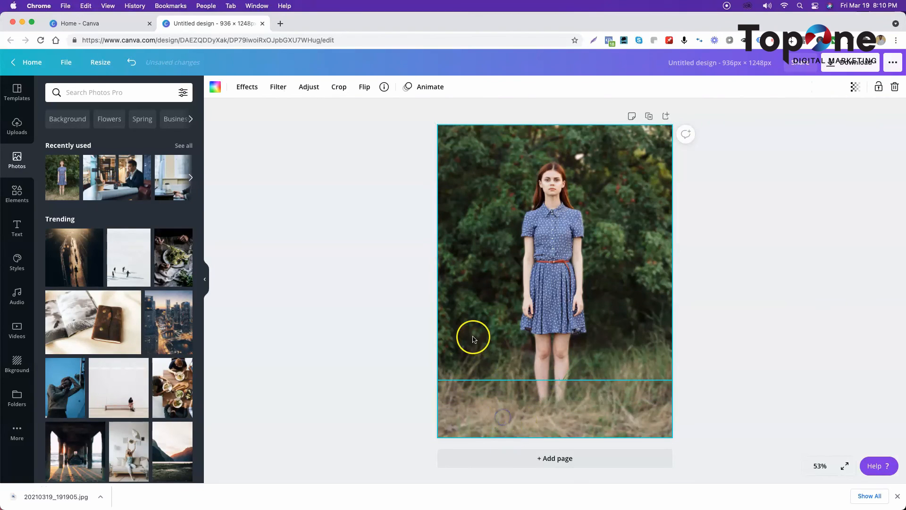
{"action": "left_click", "coordinate": [465, 338]}
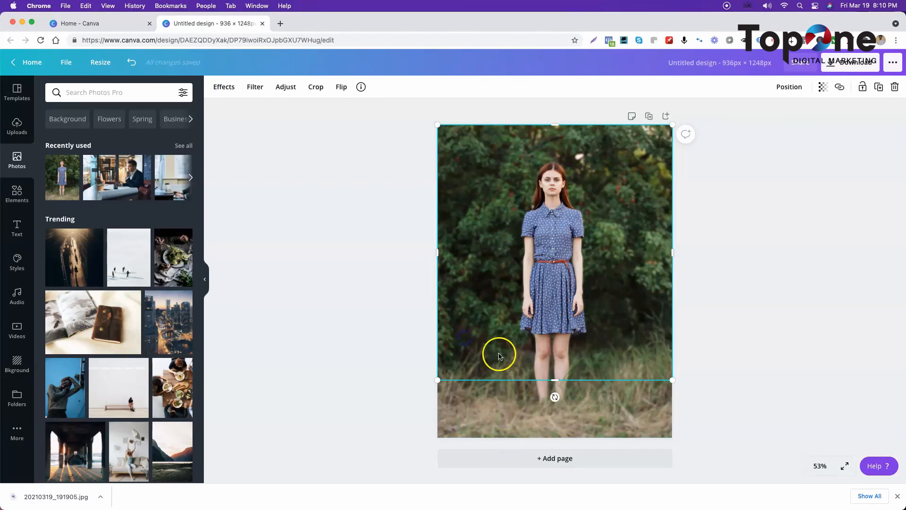
{"action": "left_click", "coordinate": [501, 423]}
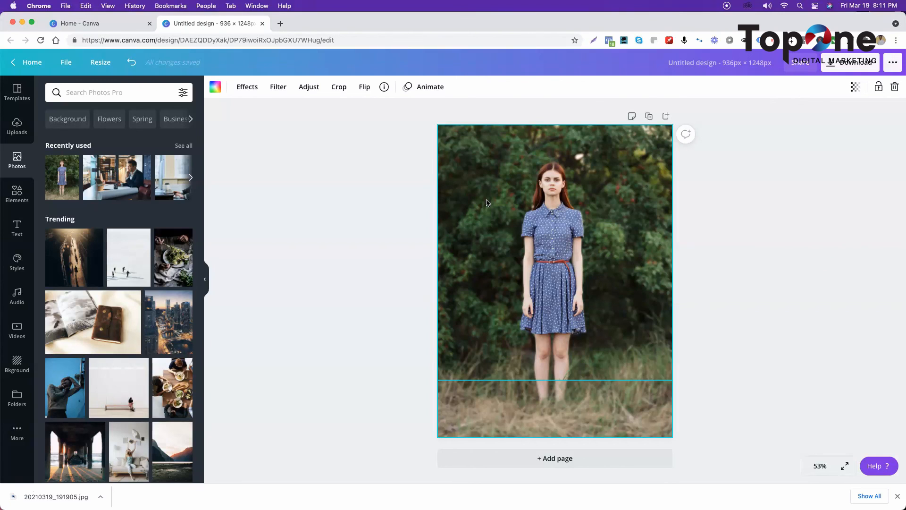
{"action": "left_click", "coordinate": [455, 212]}
{"action": "left_click", "coordinate": [21, 490]}
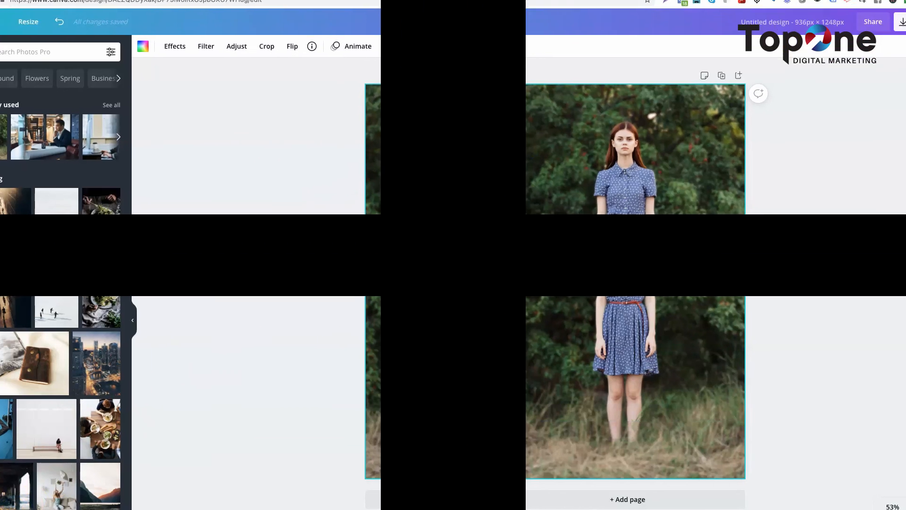